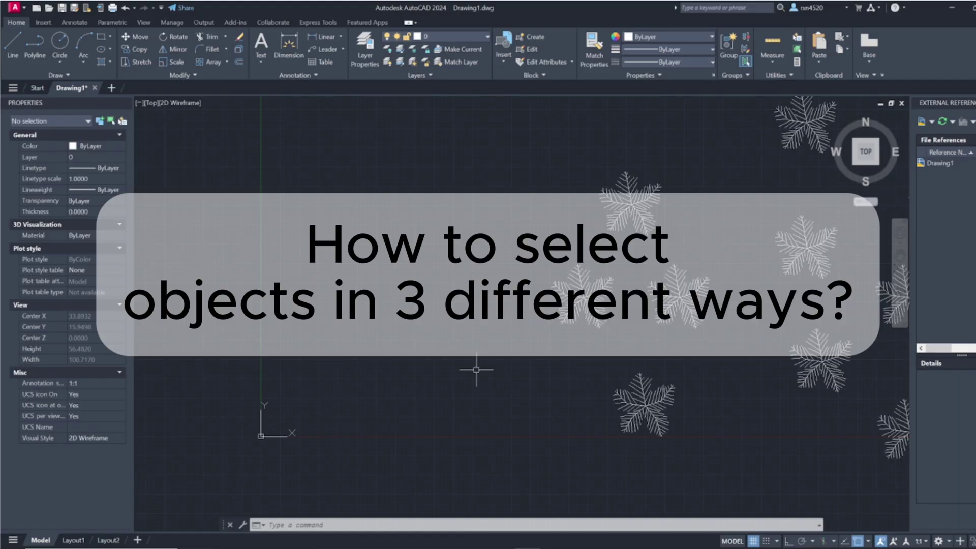
- Draw a rectangle about 8.8 by 5.4 units from four separate lines with Ortho on, in the empty area beside the palm trees
scroll(405, 358, up, 2)
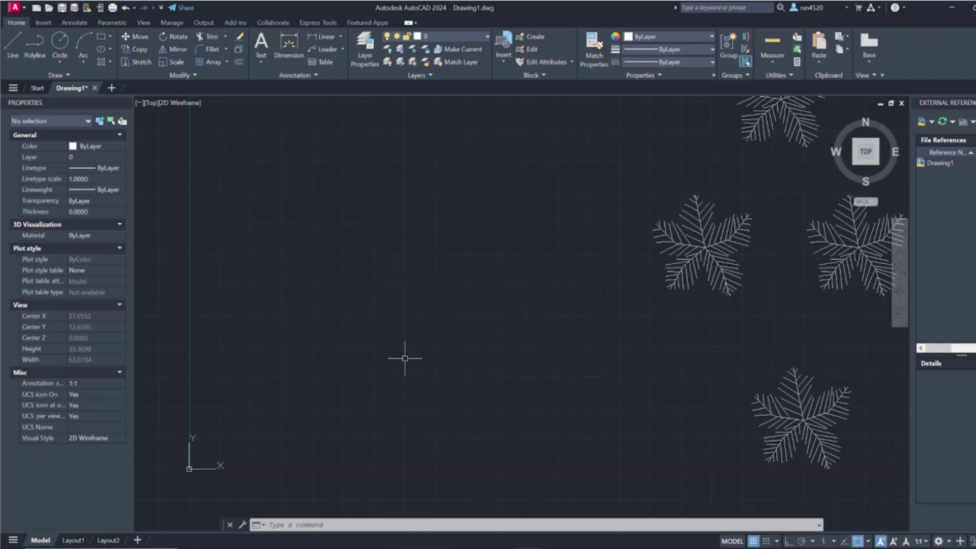
text(1)
key(Return)
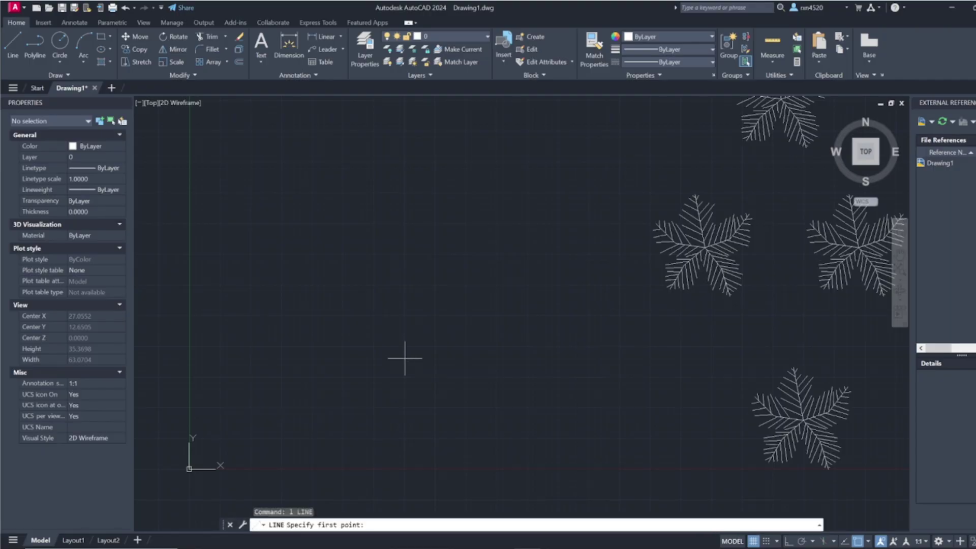
click(347, 278)
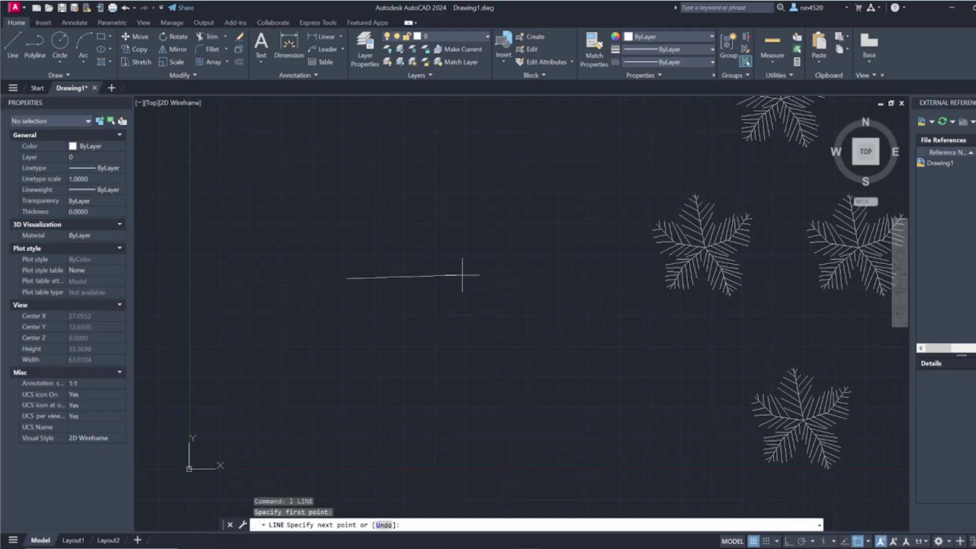
click(788, 542)
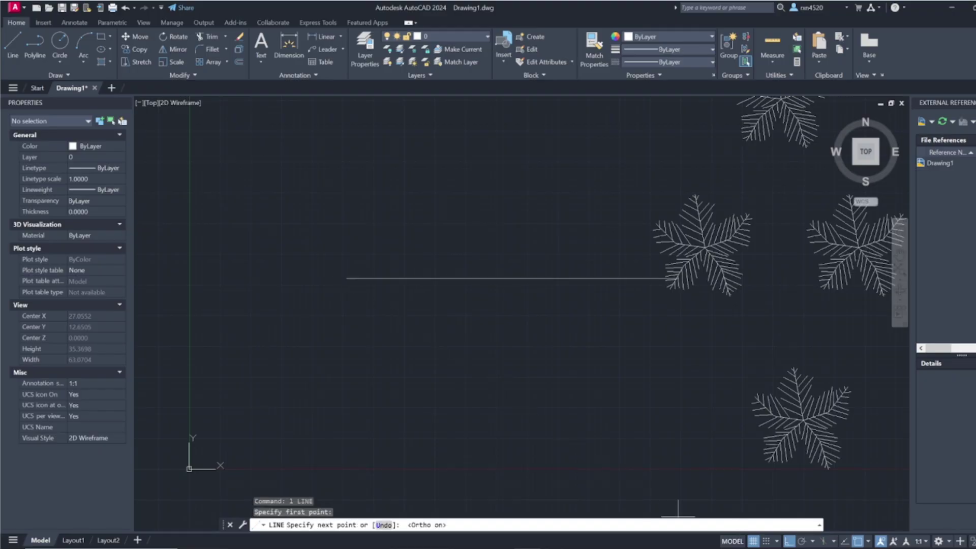
click(455, 278)
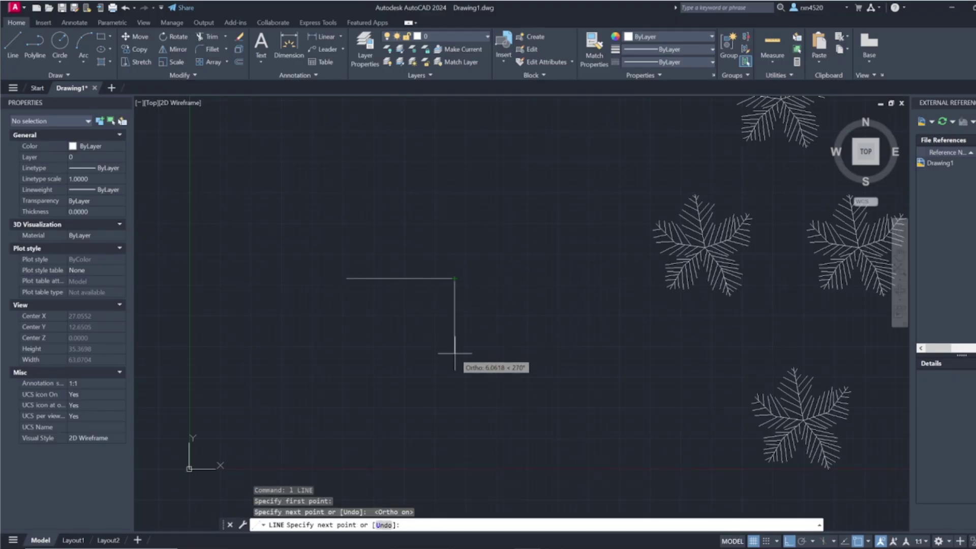
click(454, 345)
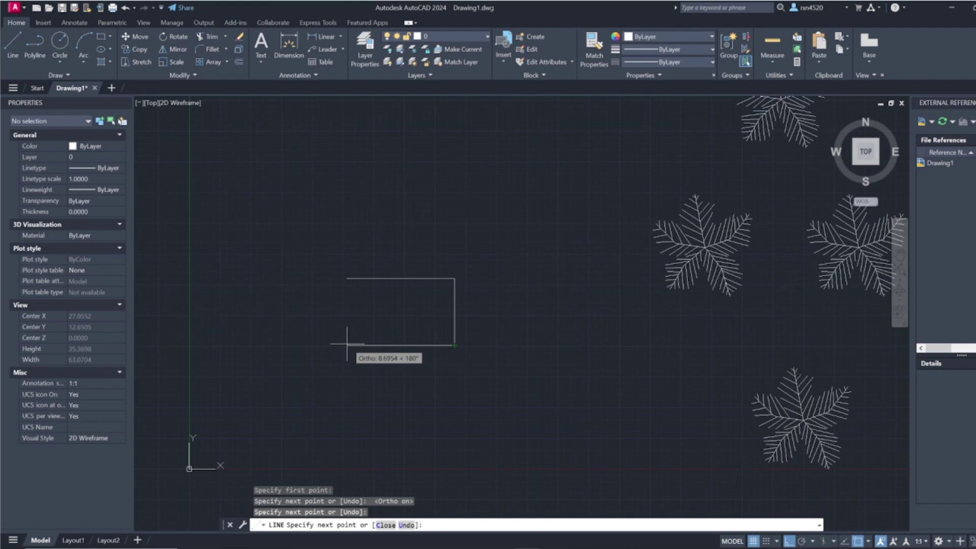
click(347, 345)
click(348, 278)
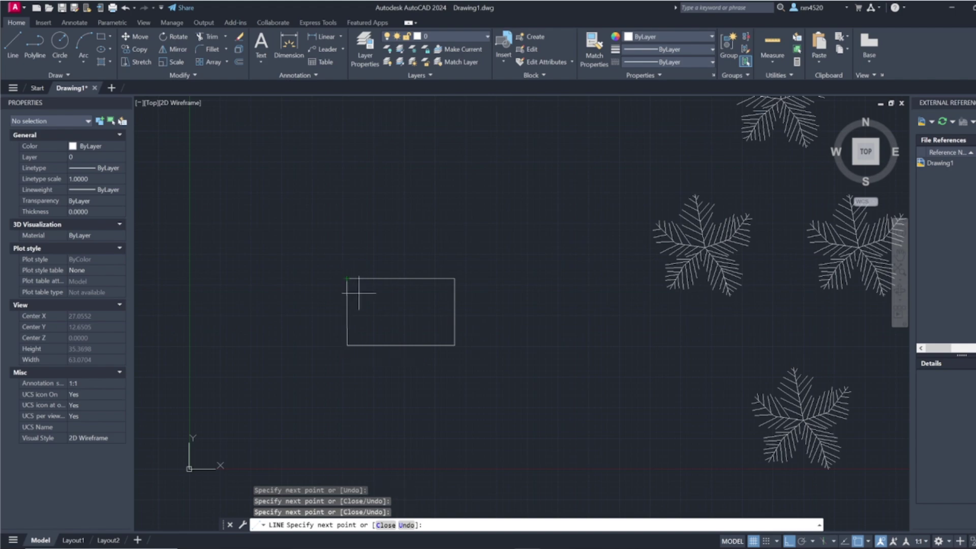
key(Escape)
key(Escape)
key(Escape)
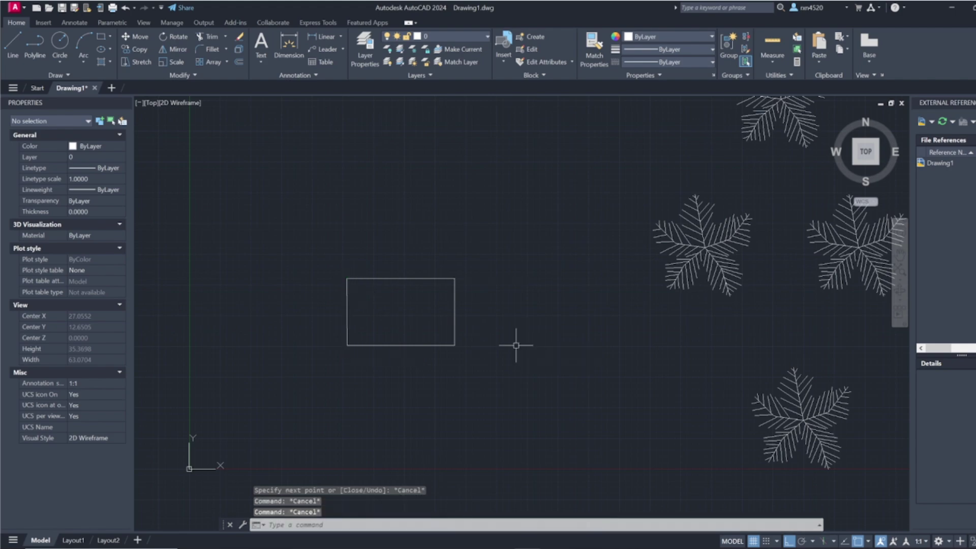
- Draw a second, similar-sized rectangle as a single polyline directly below the first one
text(PL)
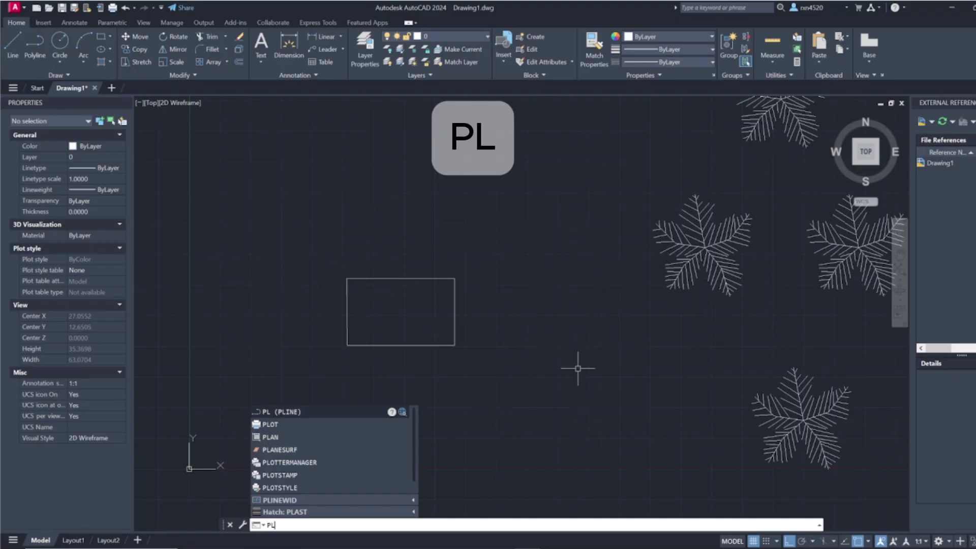
key(Return)
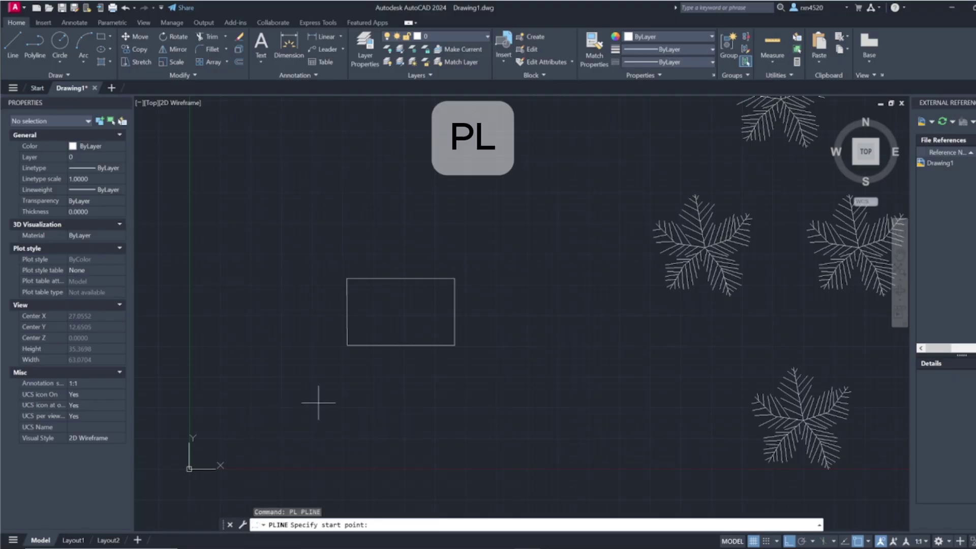
click(345, 400)
click(458, 400)
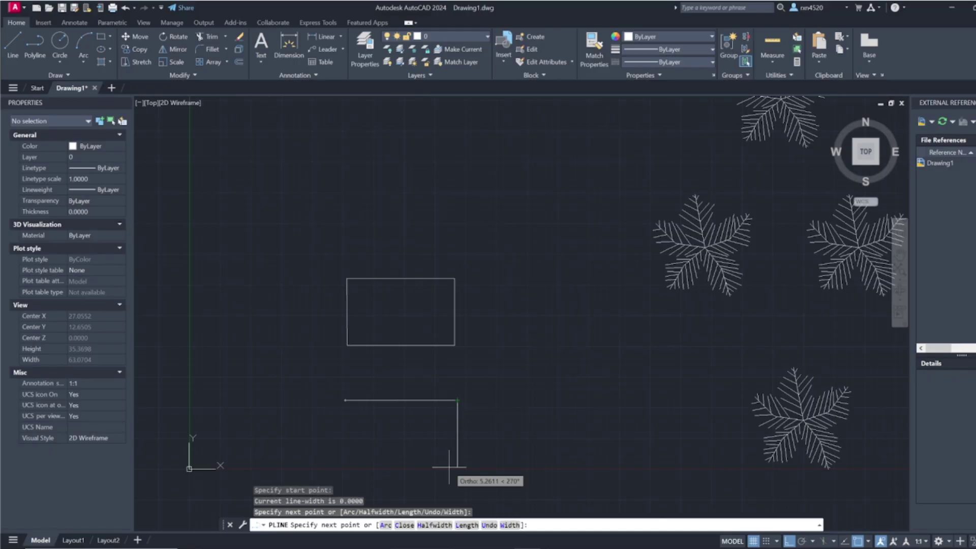
click(448, 475)
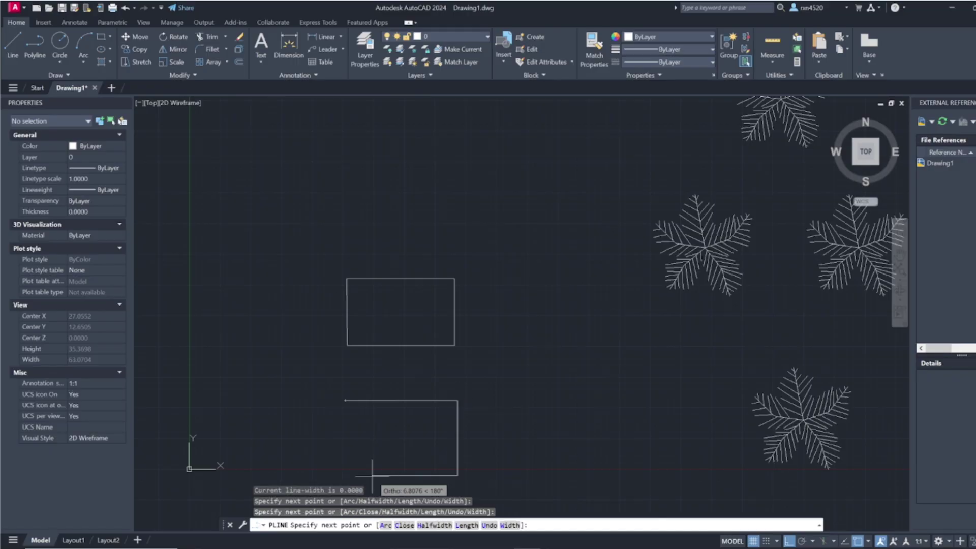
click(343, 475)
click(345, 400)
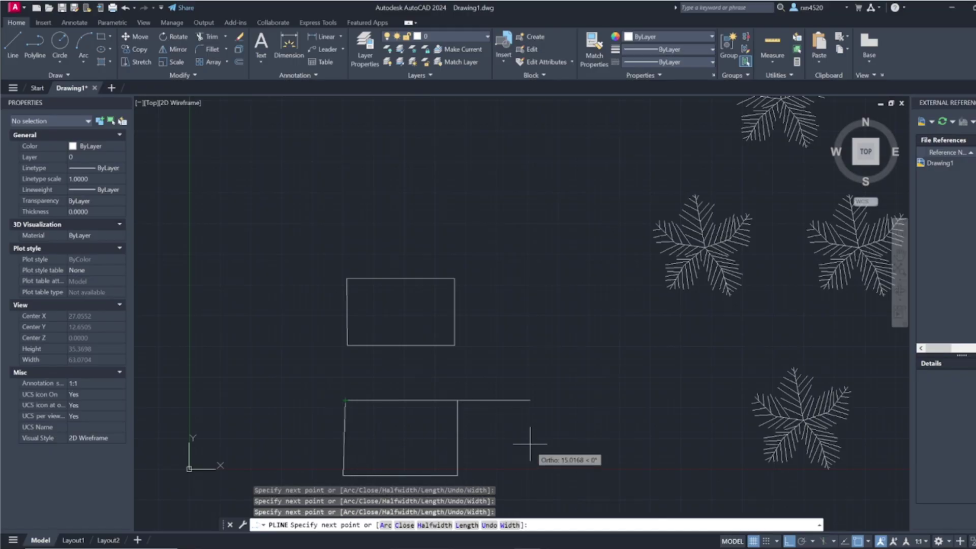
key(Escape)
key(Escape)
scroll(520, 382, down, 2)
middle_drag(533, 349, 528, 287)
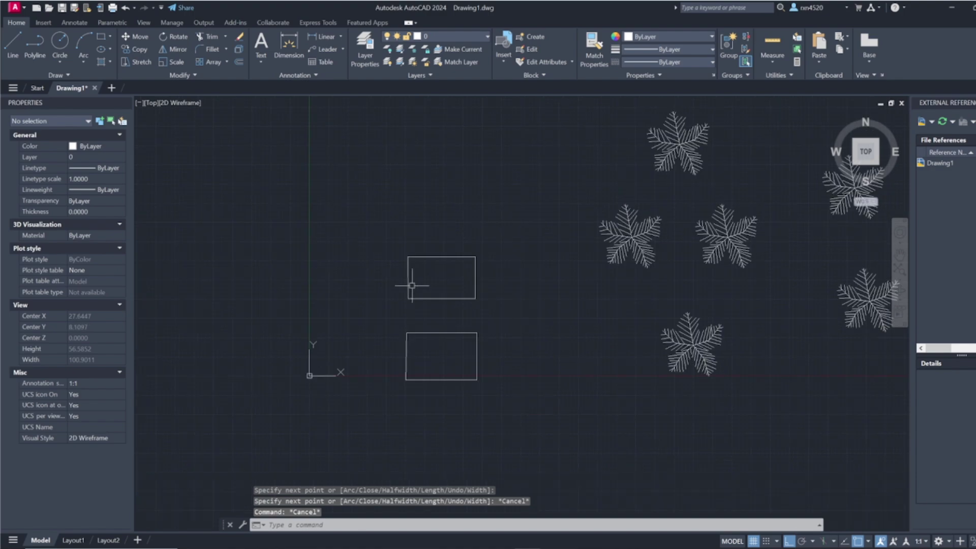
key(Escape)
key(Escape)
- Window-select only the left side line of the upper rectangle by enclosing it completely, and clear the selection
scroll(389, 294, up, 2)
middle_drag(379, 289, 366, 317)
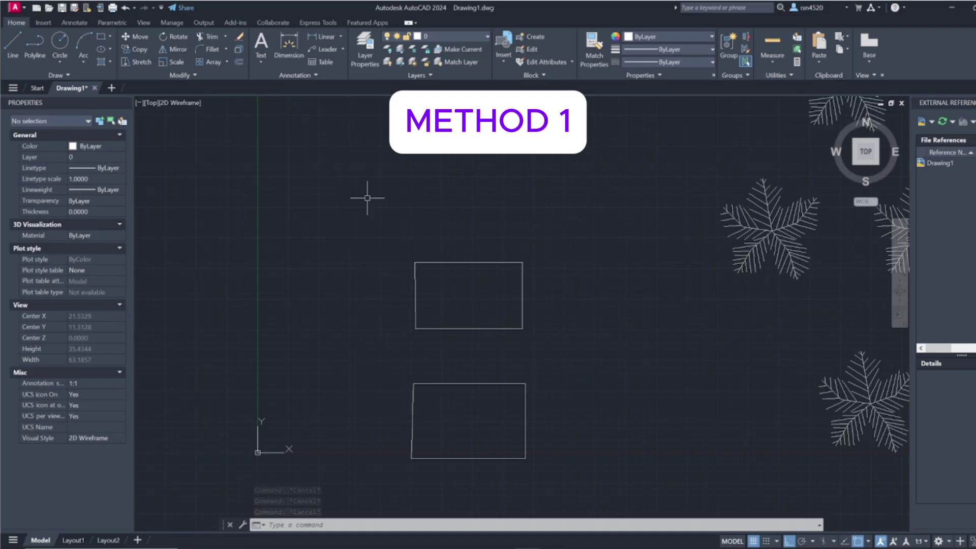
click(365, 224)
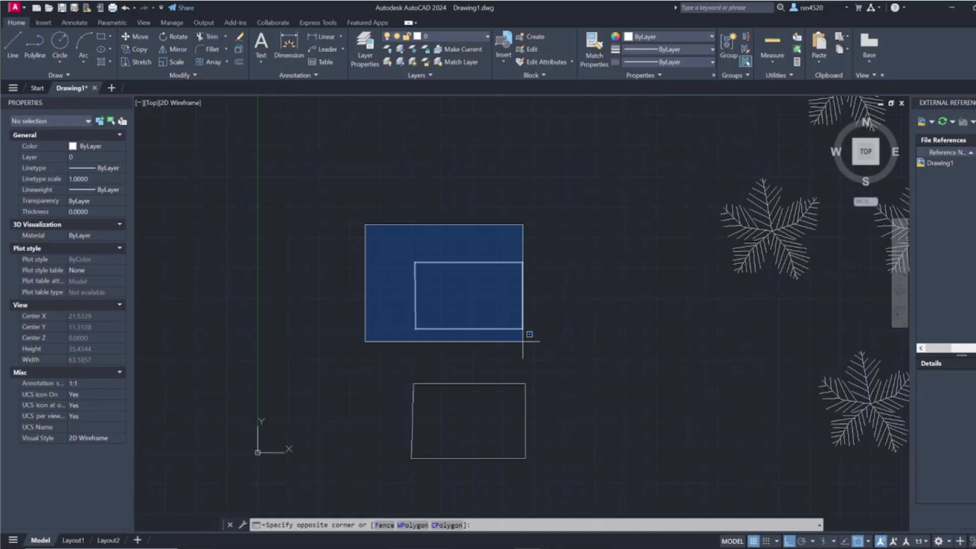
click(426, 337)
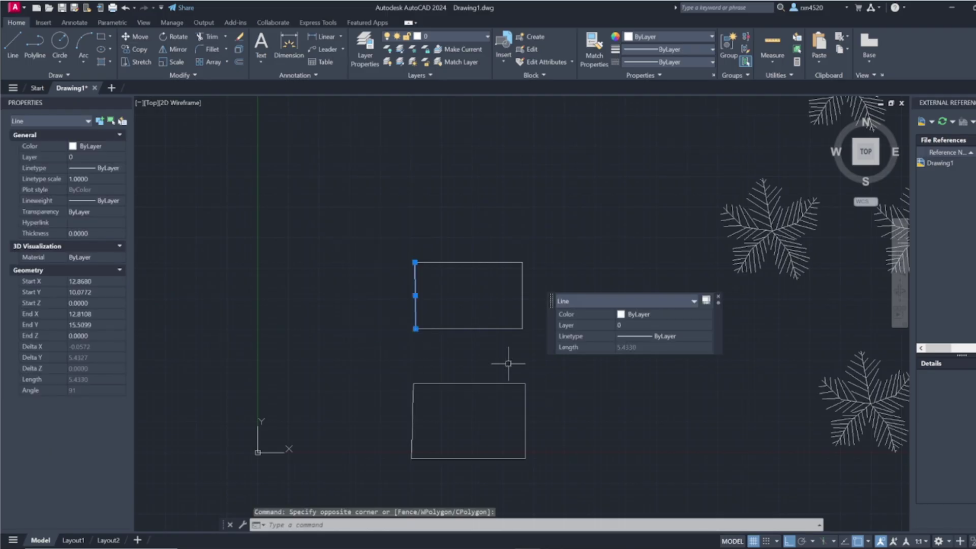
middle_drag(508, 364, 501, 318)
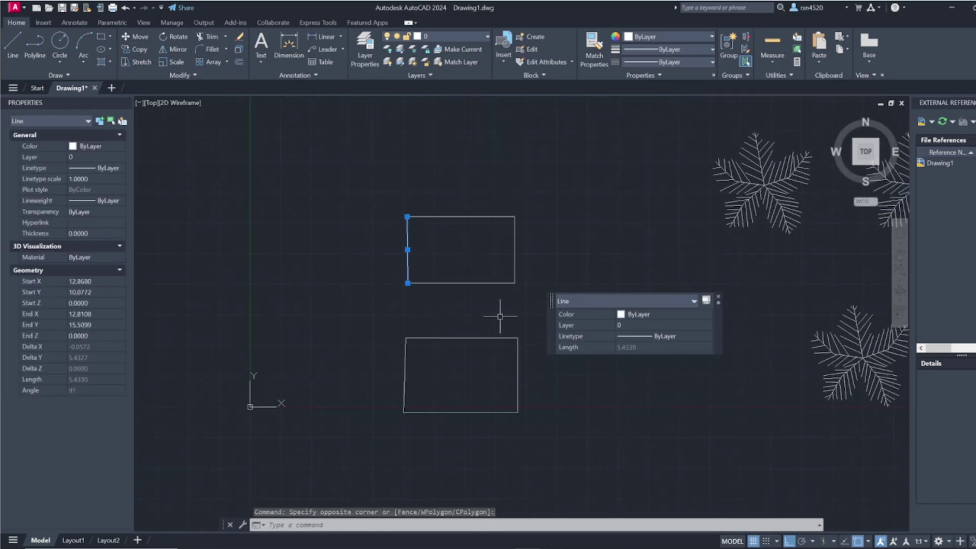
key(Escape)
key(Escape)
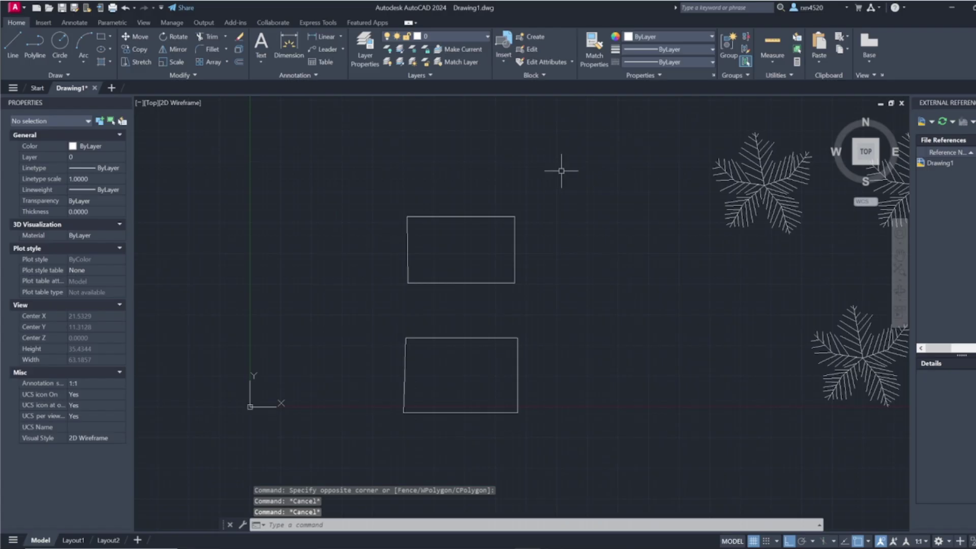
- Select the upper rectangle's top, right and bottom lines with a crossing window over its right part, and clear the selection
click(562, 169)
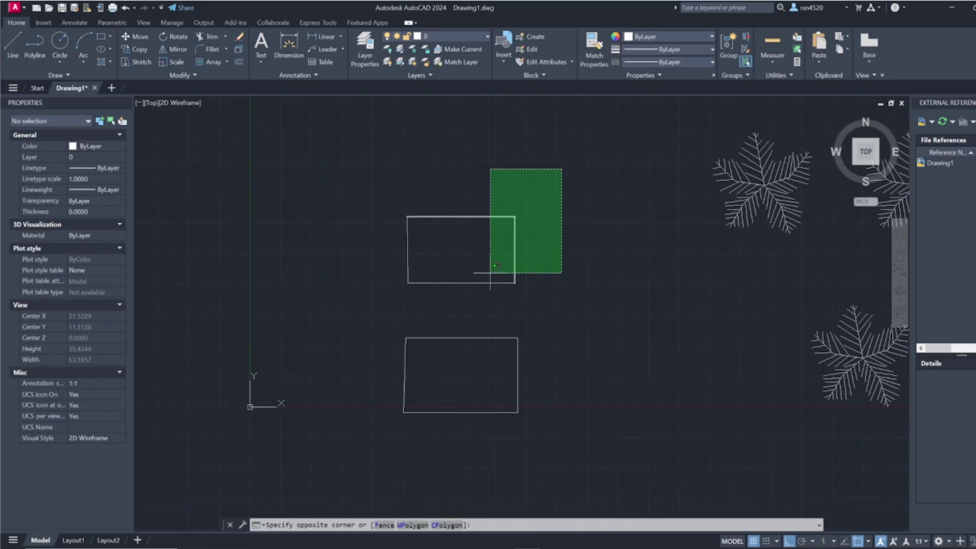
click(486, 293)
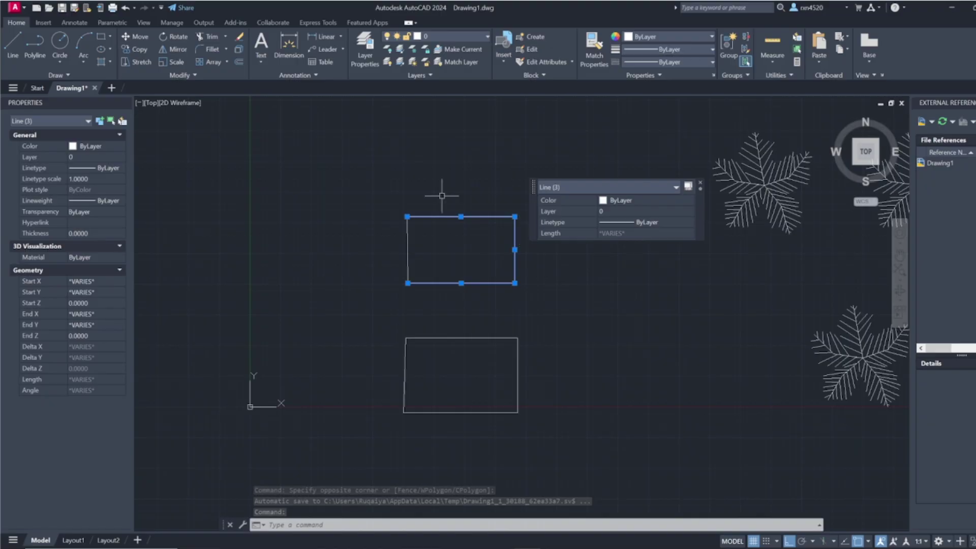
key(Escape)
key(Escape)
key(Escape)
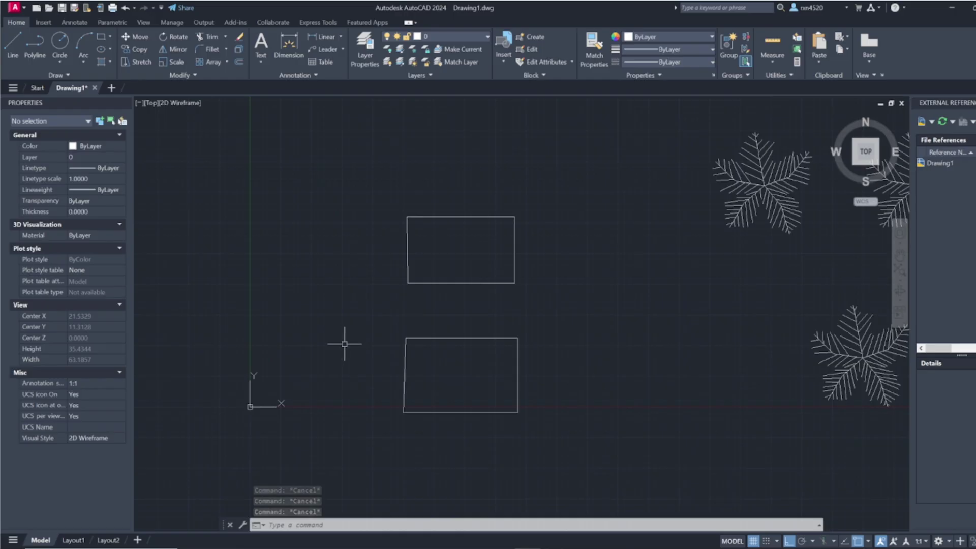
- Try a window selection enclosing only the upper-left corner of the lower polyline rectangle, and cancel it
click(376, 314)
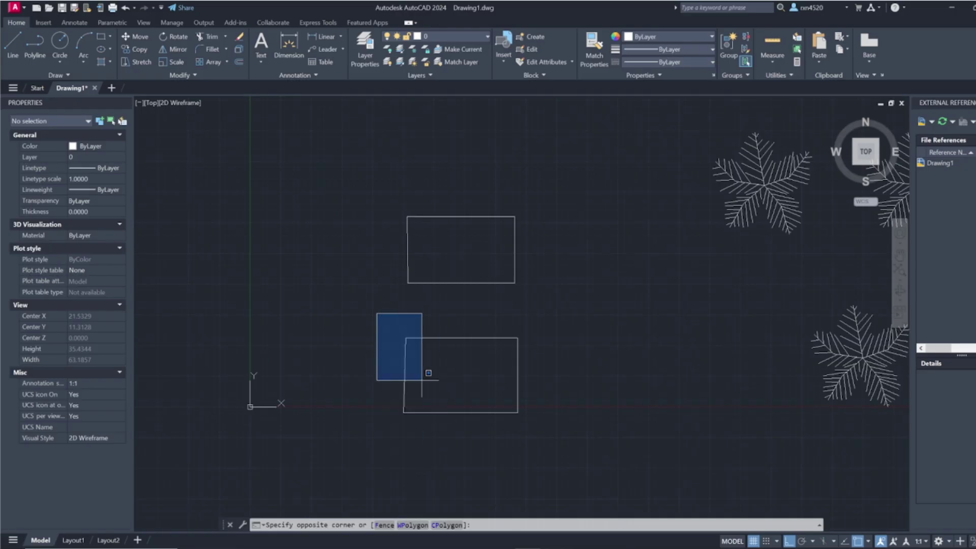
key(Escape)
key(Escape)
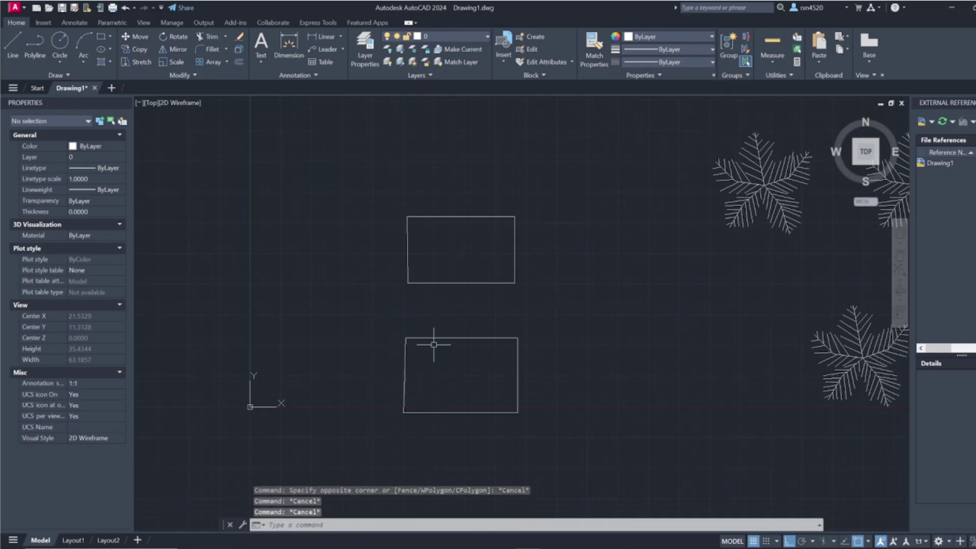
- Pick the lower polyline rectangle and the upper rectangle's top line individually, clearing the selection after each
click(458, 338)
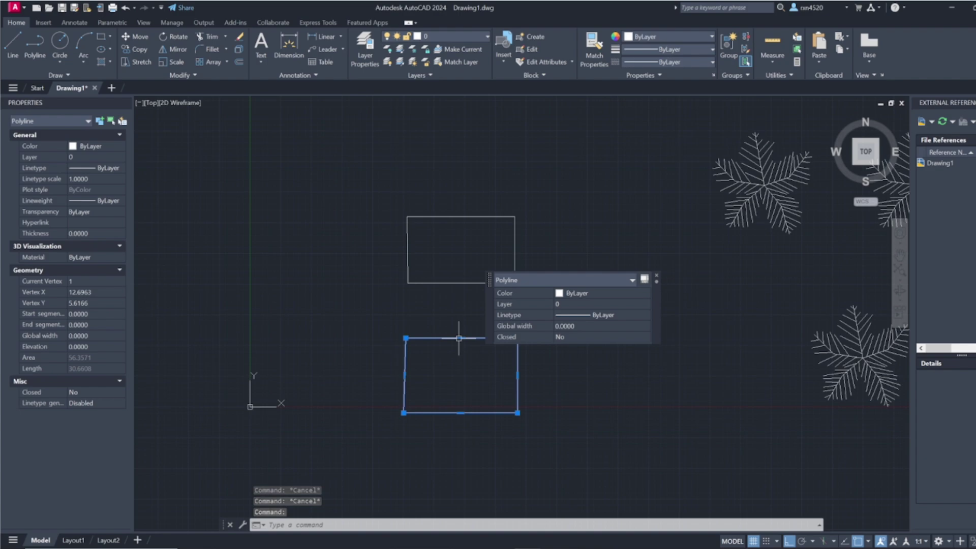
key(Escape)
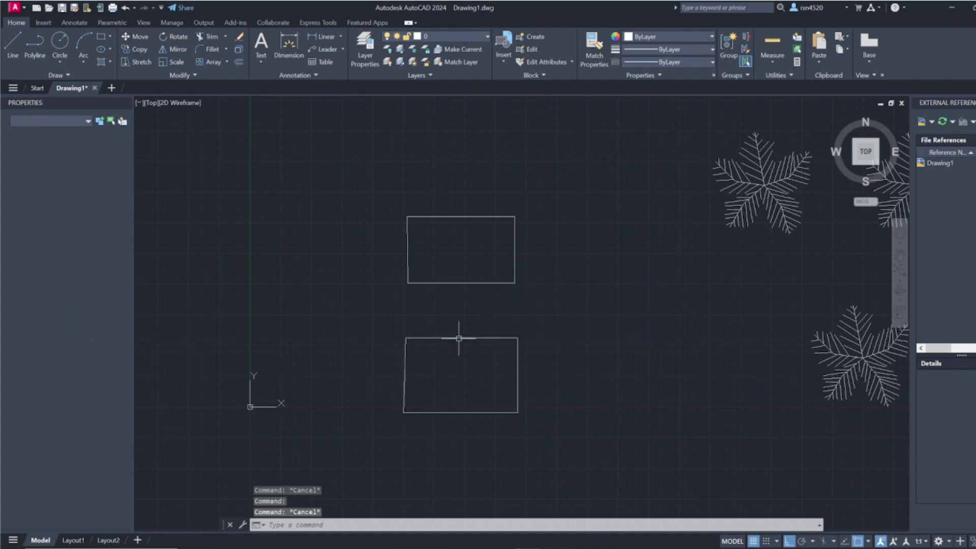
click(457, 217)
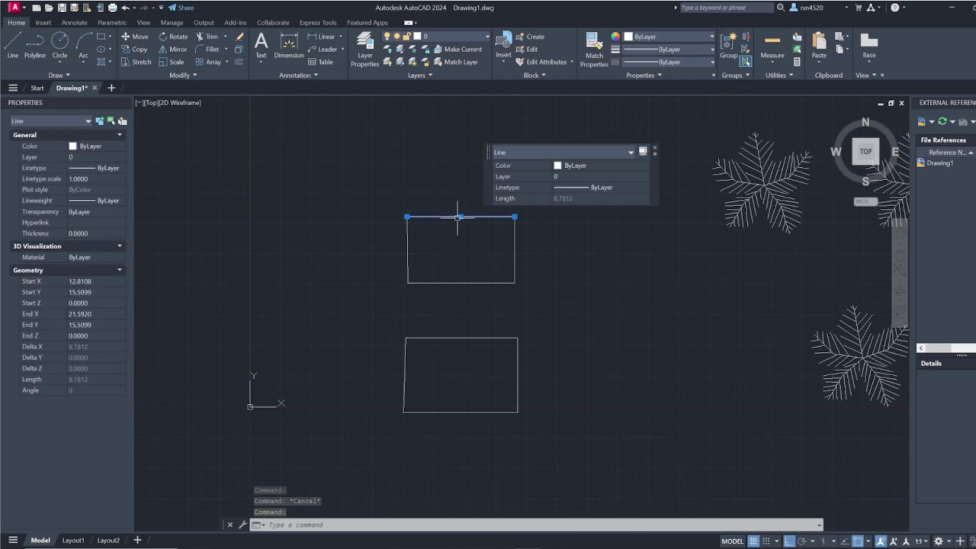
key(Escape)
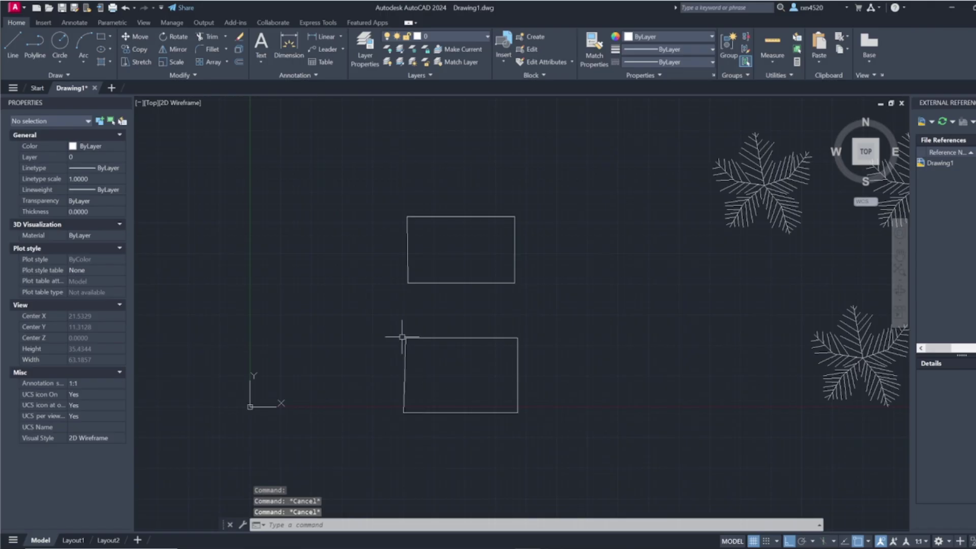
- Stretch a selection window around the whole polyline rectangle, cancel it, and select the polyline with a crossing window over its right side before deselecting
click(381, 314)
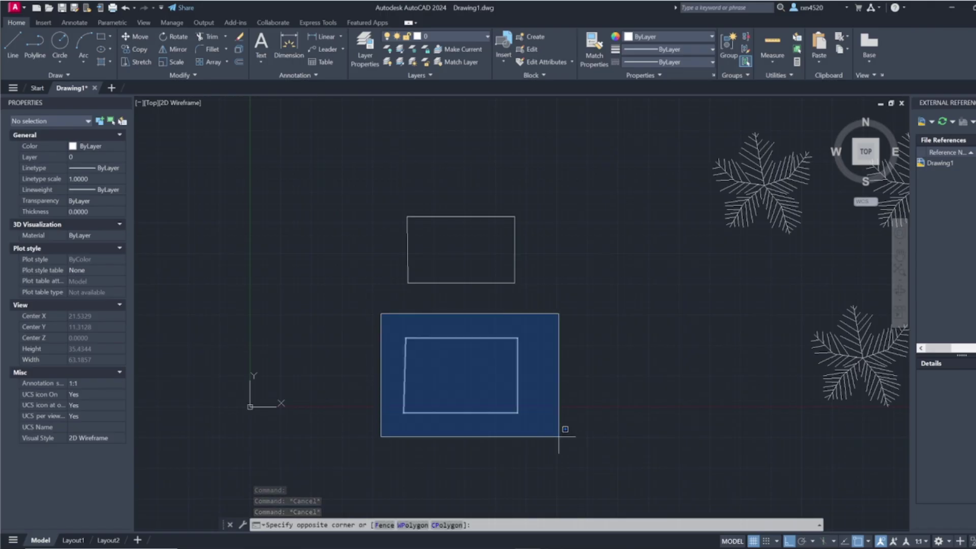
key(Escape)
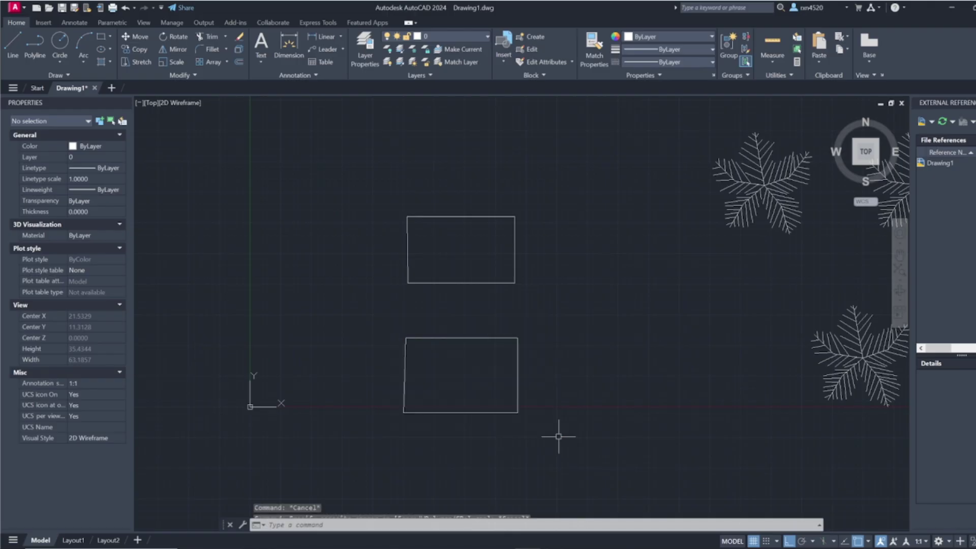
click(559, 310)
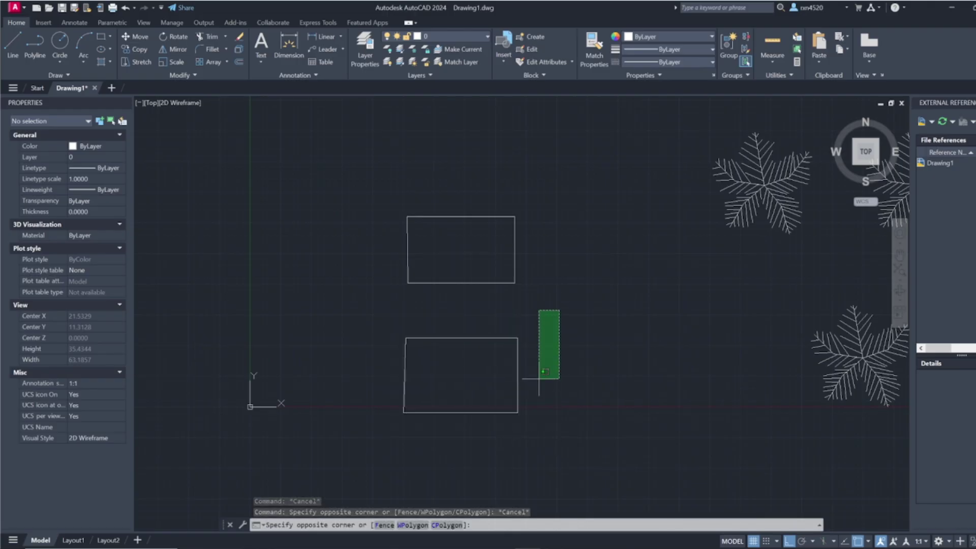
click(507, 394)
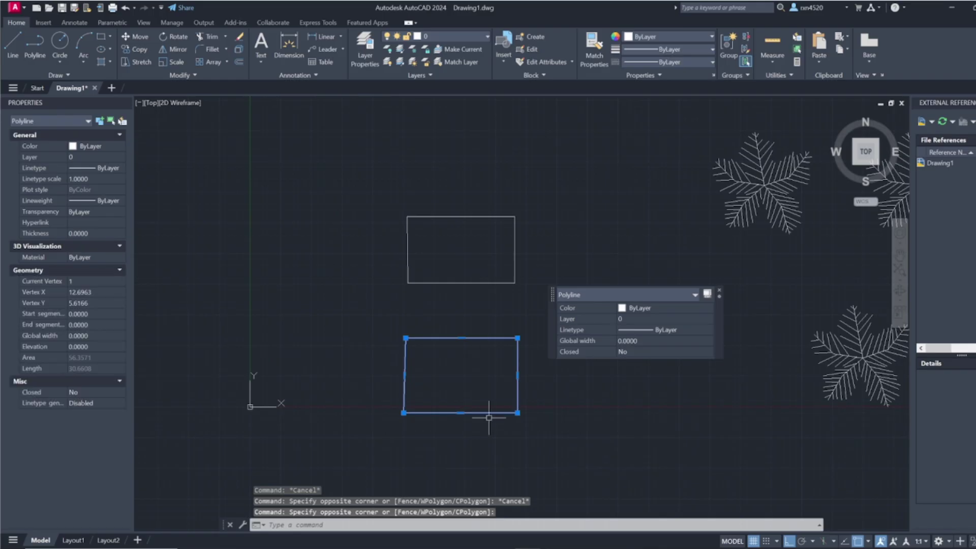
key(Escape)
key(Escape)
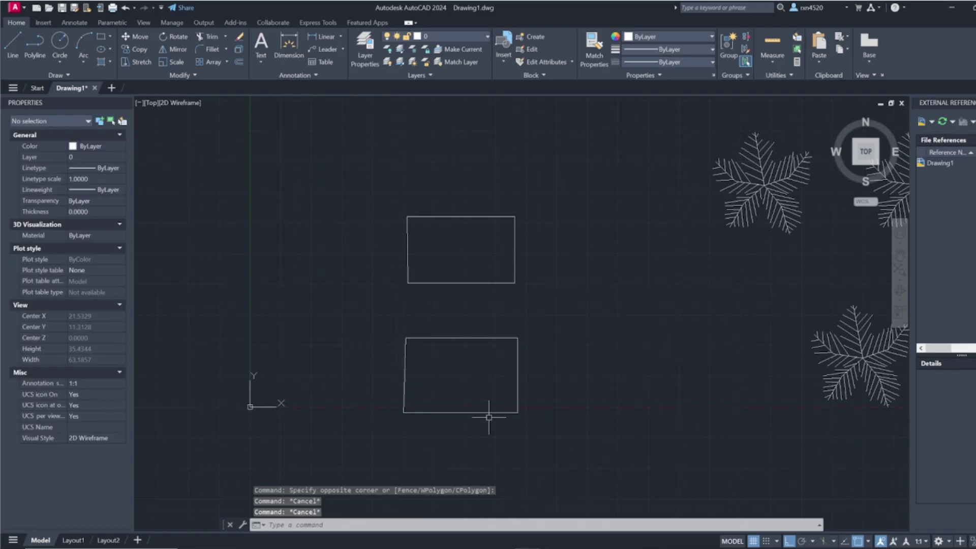
- Select one palm tree block, extend the selection to all similar blocks with Select Similar, and delete them
mouse_move(601, 375)
middle_down()
mouse_move(430, 377)
mouse_move(446, 380)
mouse_move(405, 391)
middle_up()
scroll(432, 376, down, 6)
scroll(492, 381, up, 2)
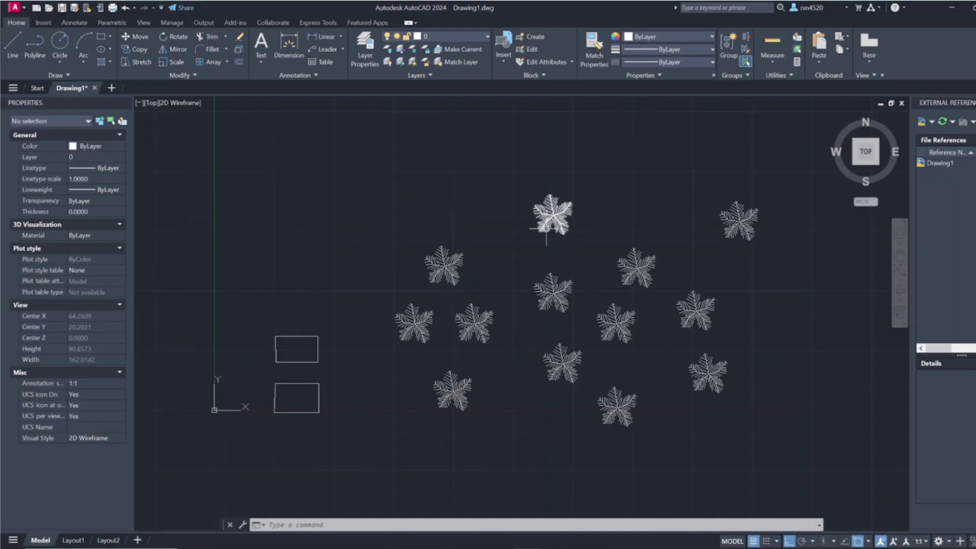
click(413, 321)
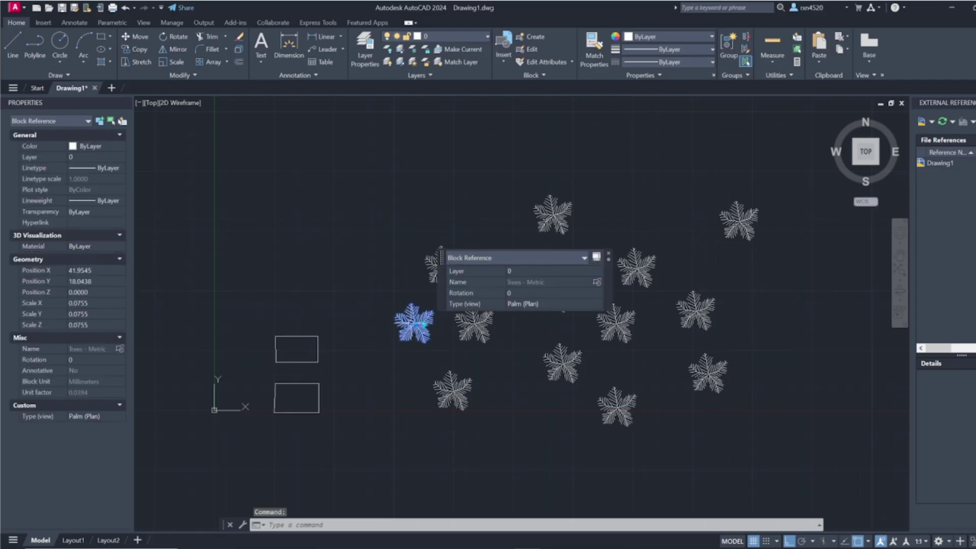
right_click(413, 323)
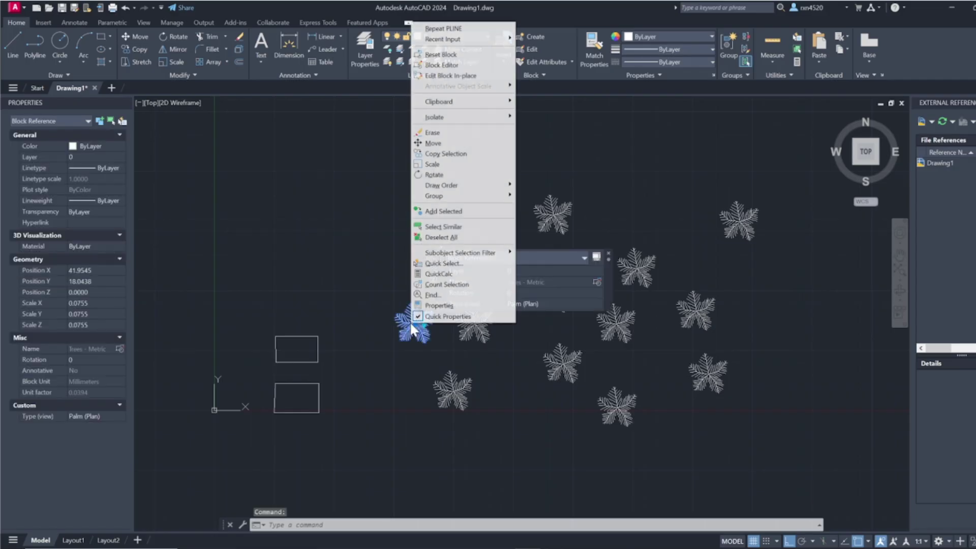
click(452, 232)
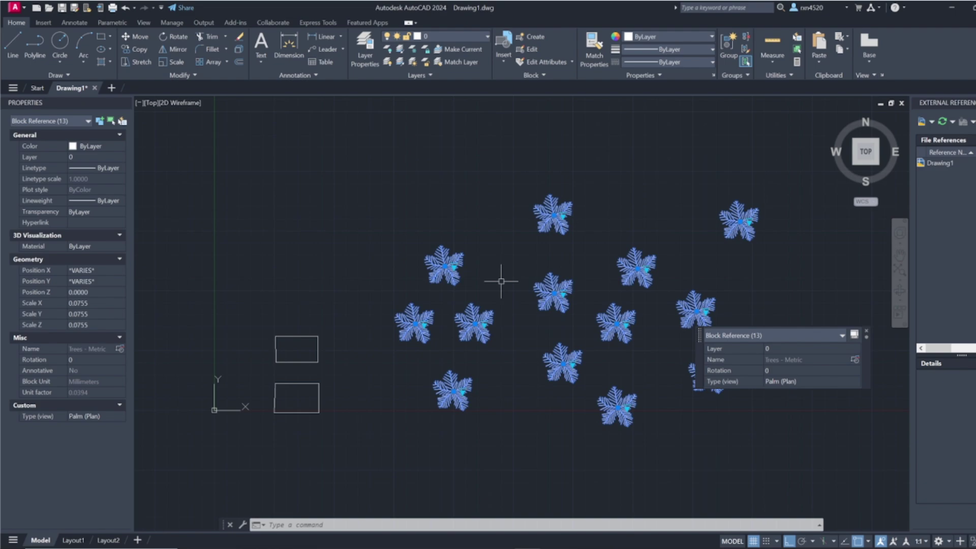
key(Delete)
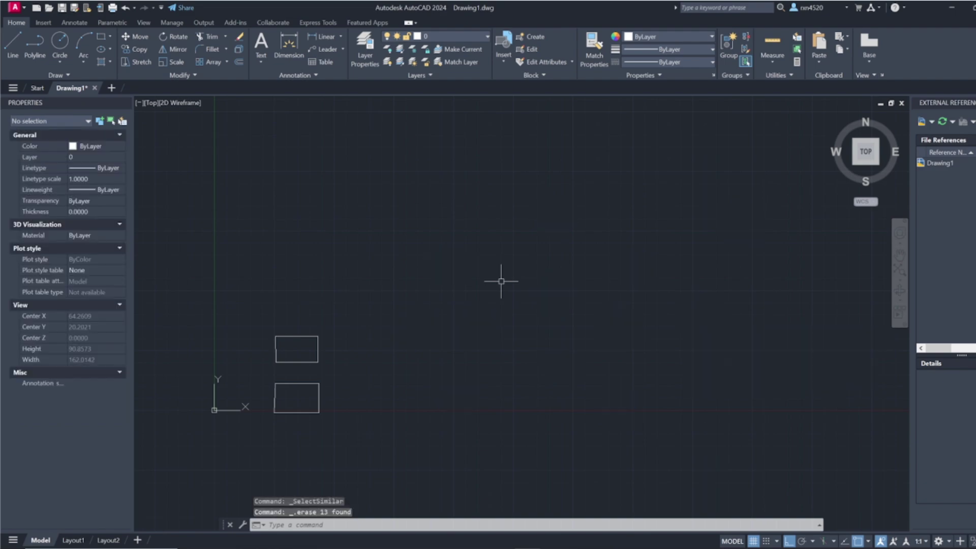